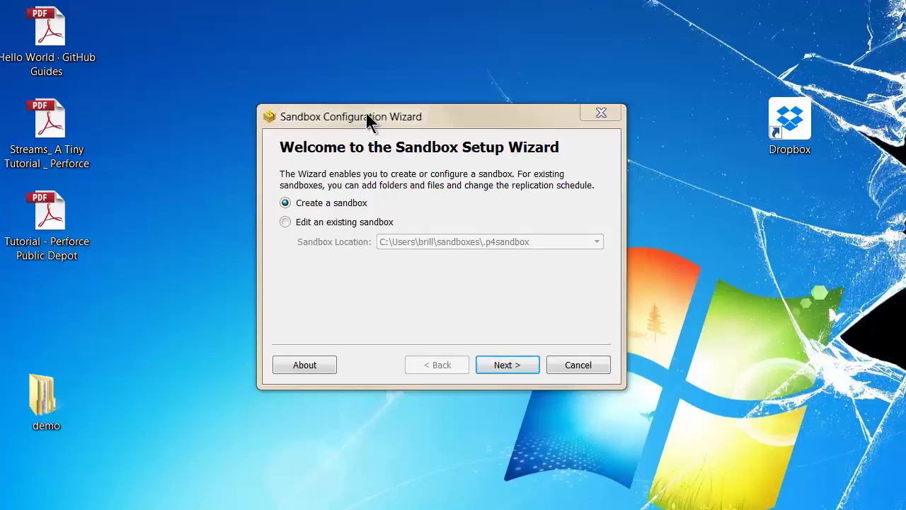
Start creating a new sandbox that uses Perforce locally with no connection to a central server
{"action": "left_click_drag", "start_coordinate": [366, 115], "coordinate": [345, 116]}
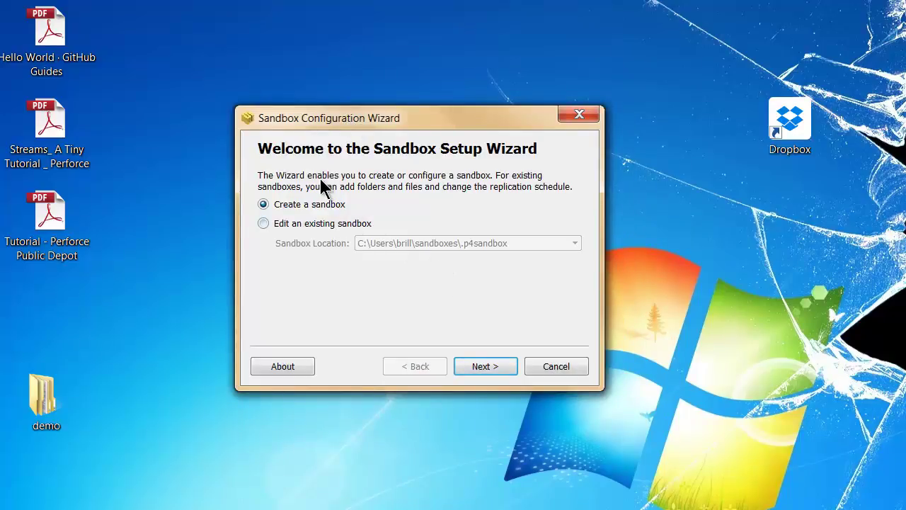
{"action": "left_click", "coordinate": [487, 365]}
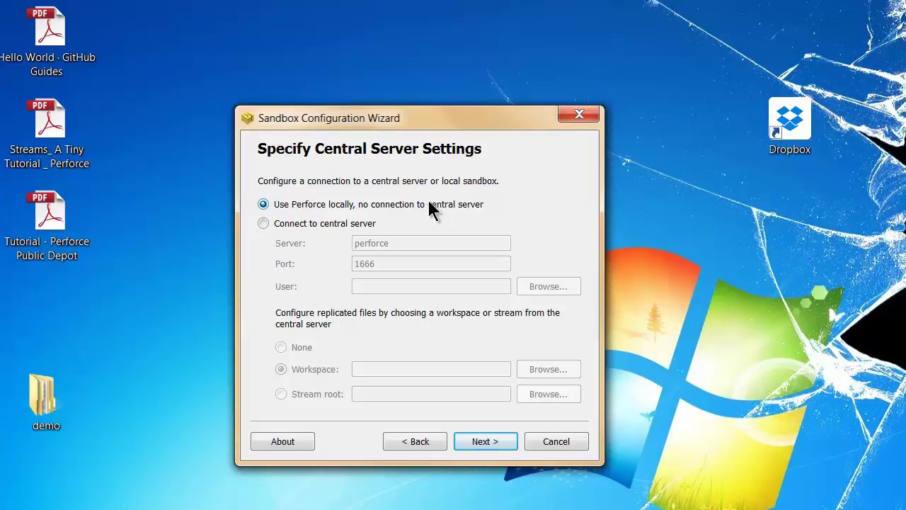
{"action": "left_click", "coordinate": [483, 443]}
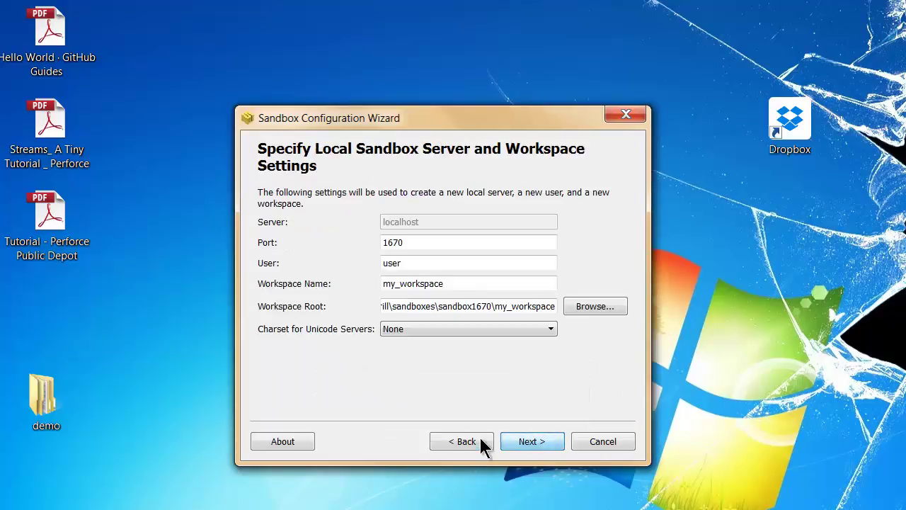
Set the local sandbox port to 1688, enter the user name, and rename the sandbox folder in the workspace root to video
{"action": "left_click", "coordinate": [429, 242]}
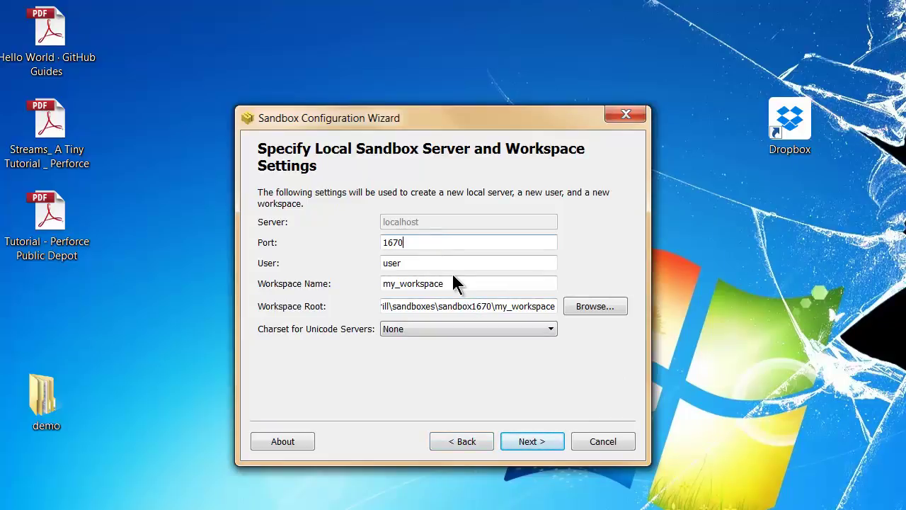
{"action": "key", "text": "BackSpace"}
{"action": "key", "text": "BackSpace"}
{"action": "type", "text": "88"}
{"action": "left_click_drag", "start_coordinate": [467, 263], "coordinate": [338, 262]}
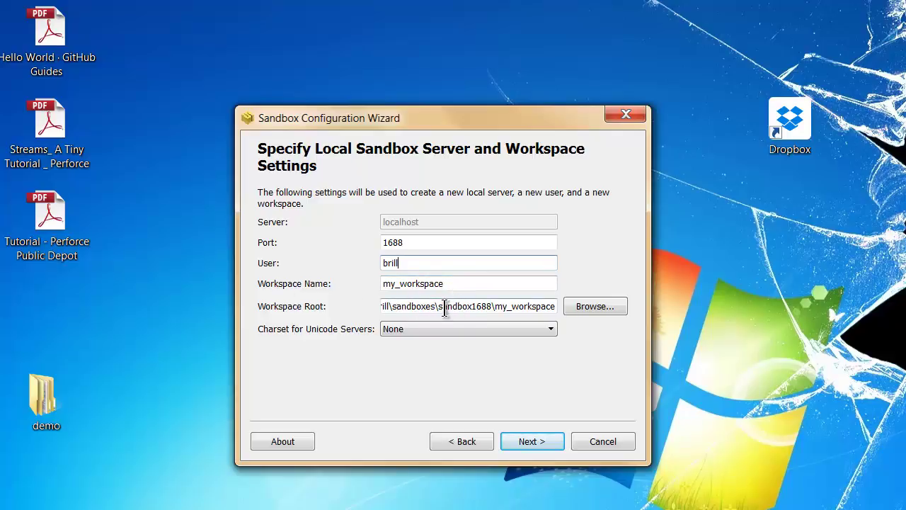
{"action": "left_click_drag", "start_coordinate": [492, 306], "coordinate": [438, 306]}
{"action": "type", "text": "video"}
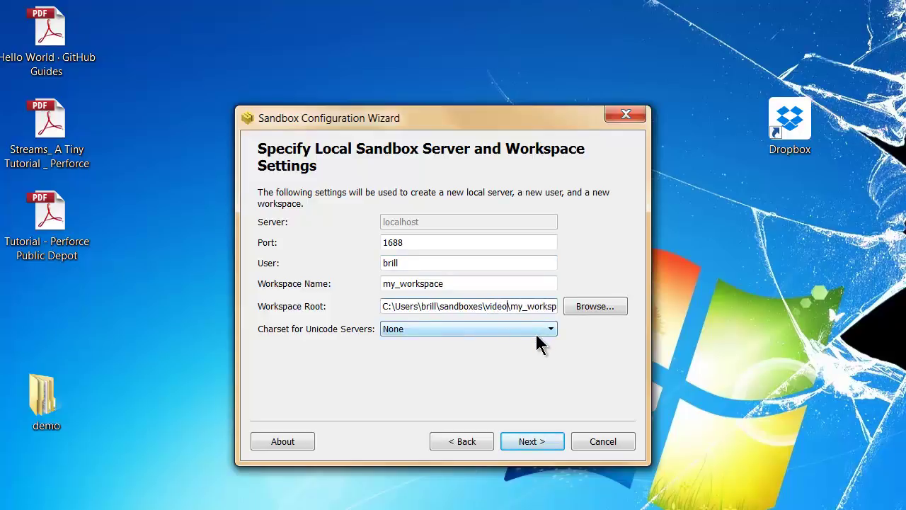
Set the charset for Unicode servers to Unicode (UTF-8) and finish the sandbox configuration
{"action": "left_click", "coordinate": [428, 328]}
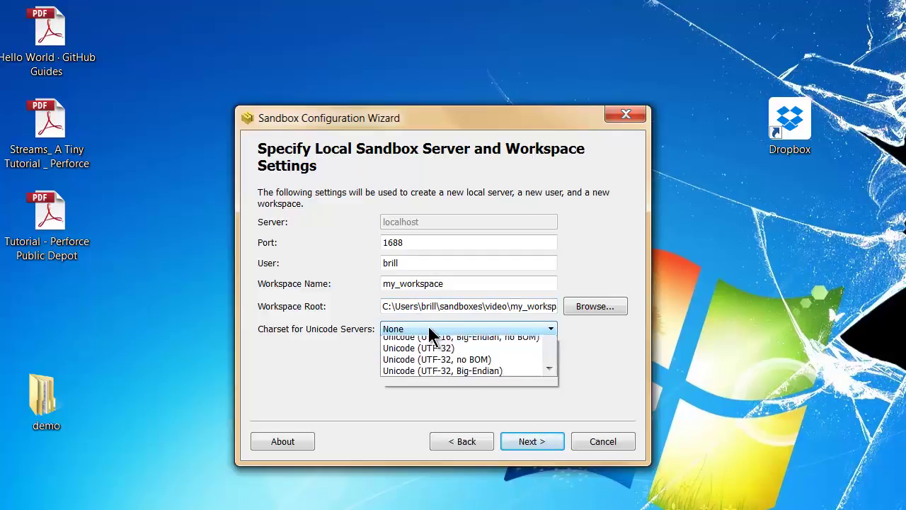
{"action": "left_click", "coordinate": [428, 356]}
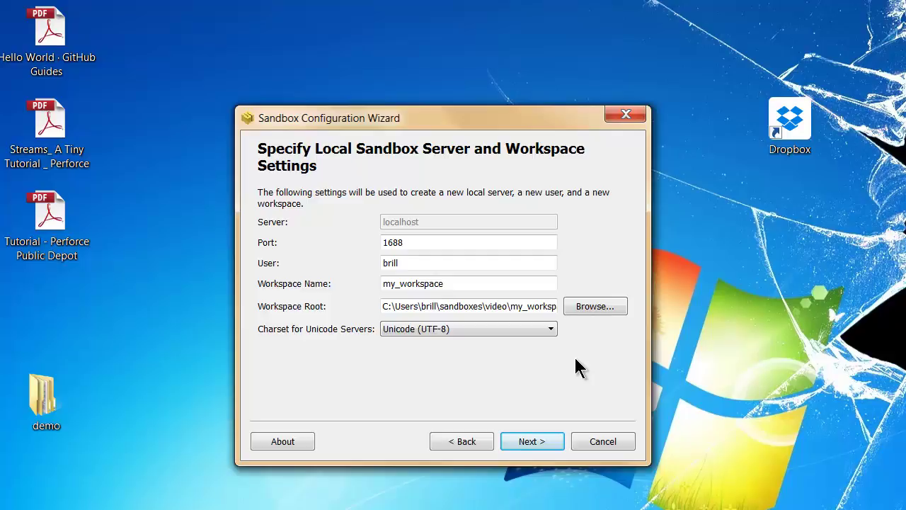
{"action": "left_click", "coordinate": [530, 445]}
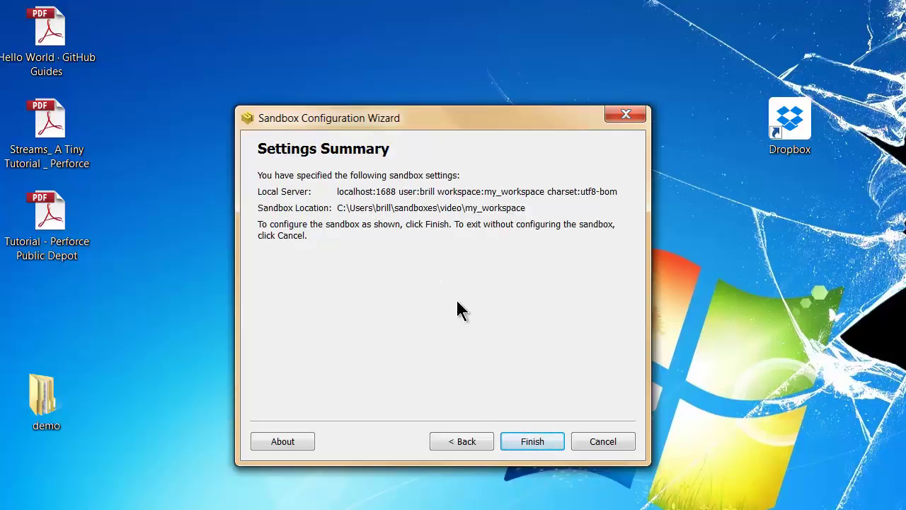
{"action": "left_click", "coordinate": [533, 442]}
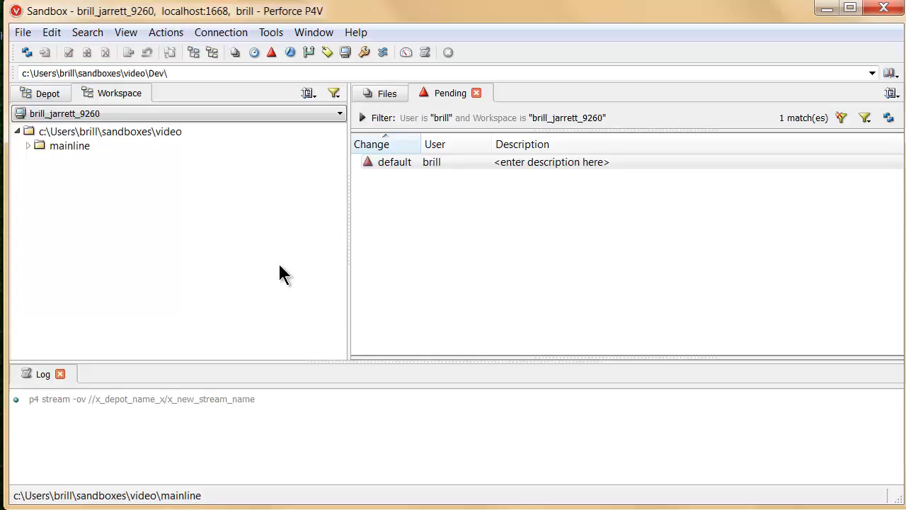
{"action": "left_click", "coordinate": [222, 35]}
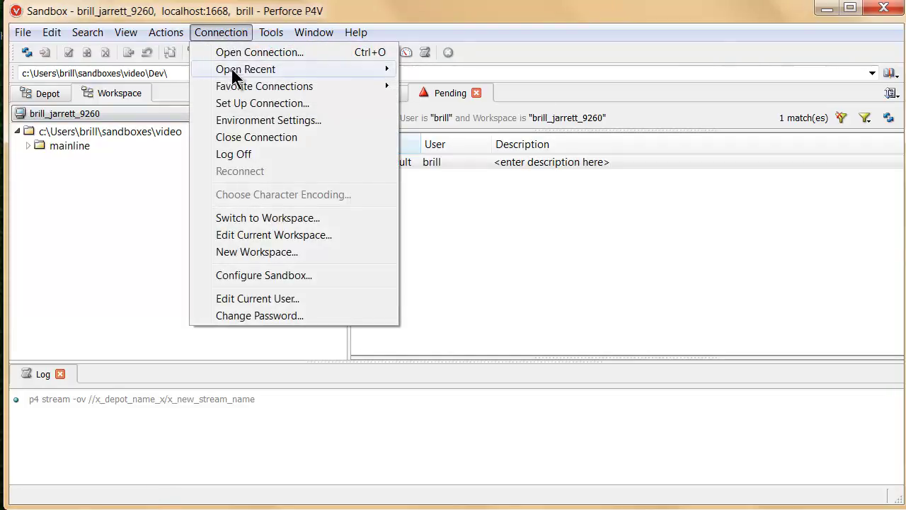
{"action": "mouse_move", "coordinate": [241, 88]}
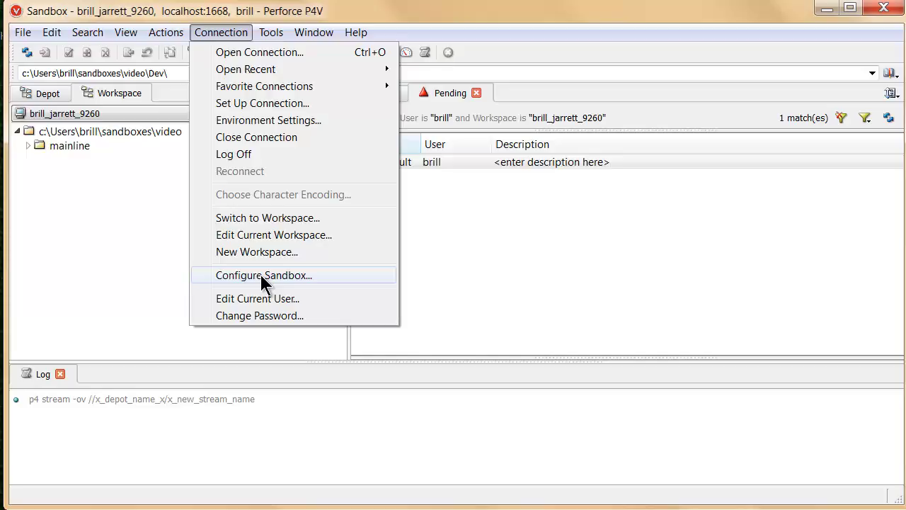
{"action": "left_click", "coordinate": [128, 16]}
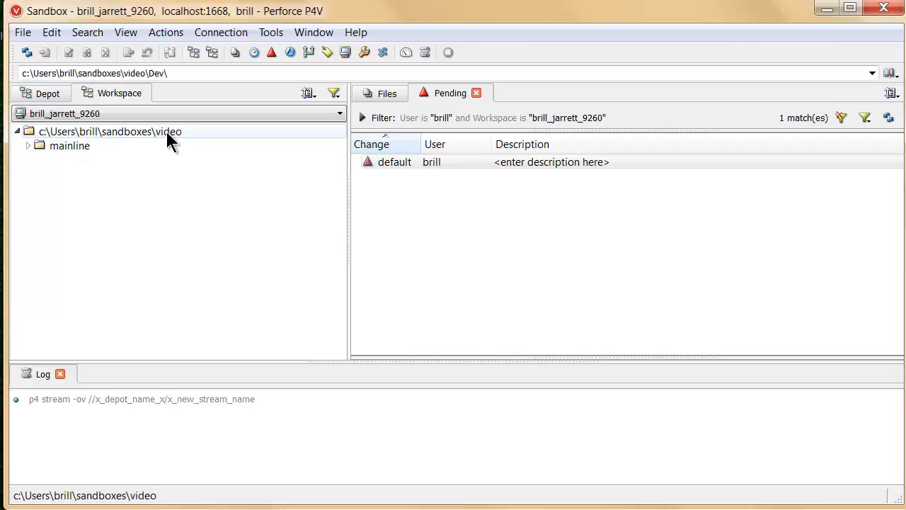
{"action": "left_click", "coordinate": [22, 33]}
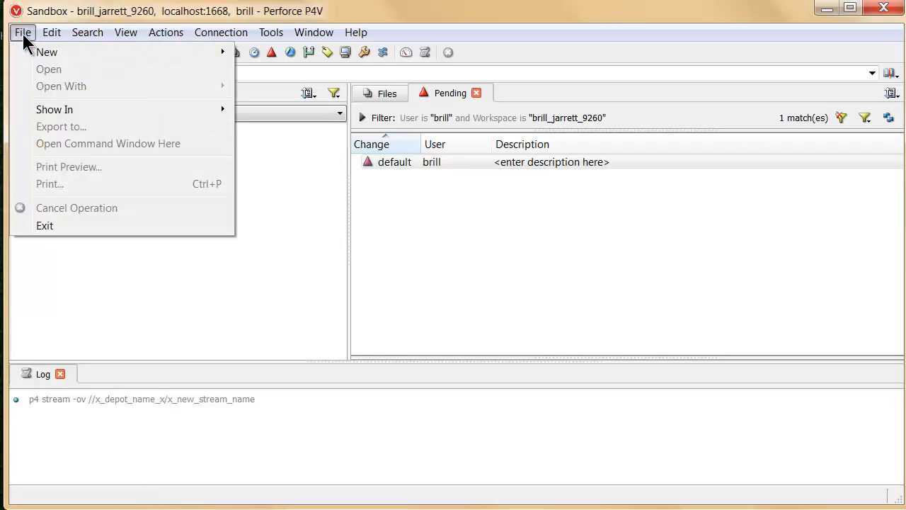
{"action": "mouse_move", "coordinate": [35, 55]}
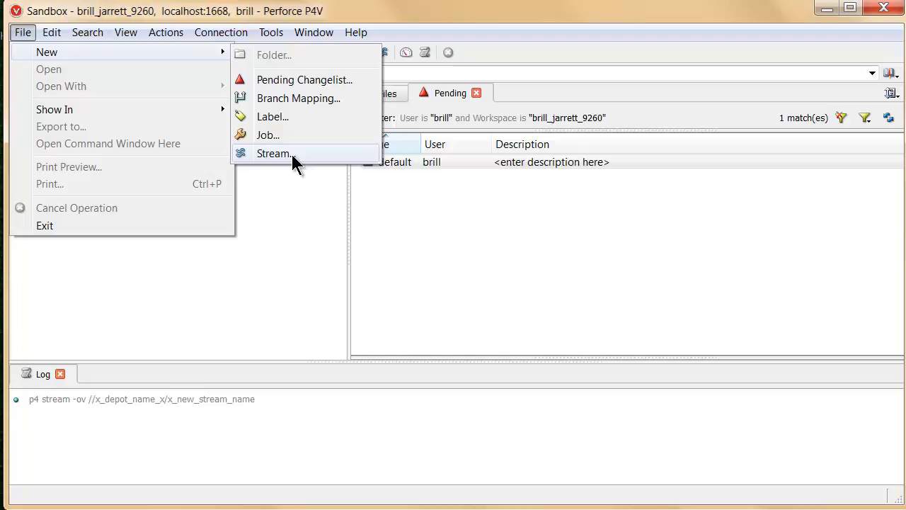
{"action": "left_click", "coordinate": [291, 152]}
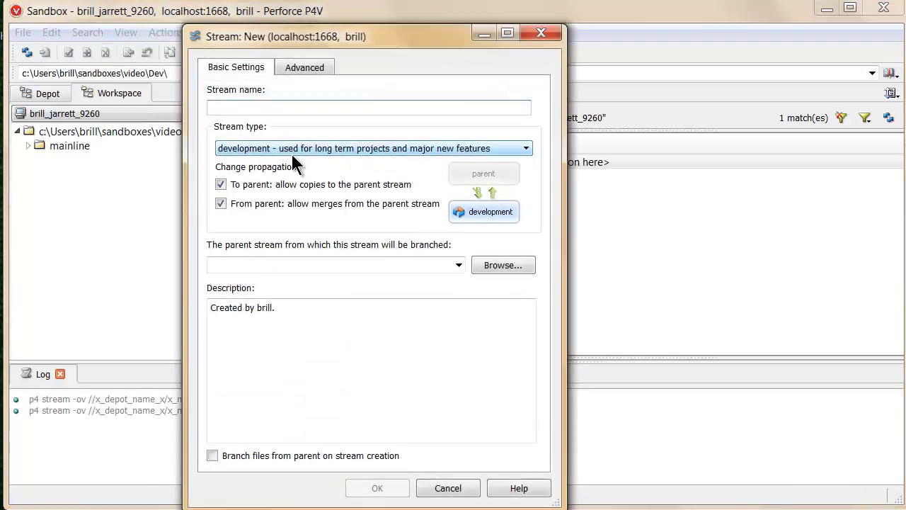
{"action": "mouse_move", "coordinate": [327, 36]}
{"action": "left_mouse_down"}
{"action": "mouse_move", "coordinate": [340, 25]}
{"action": "mouse_move", "coordinate": [334, 20]}
{"action": "left_mouse_up"}
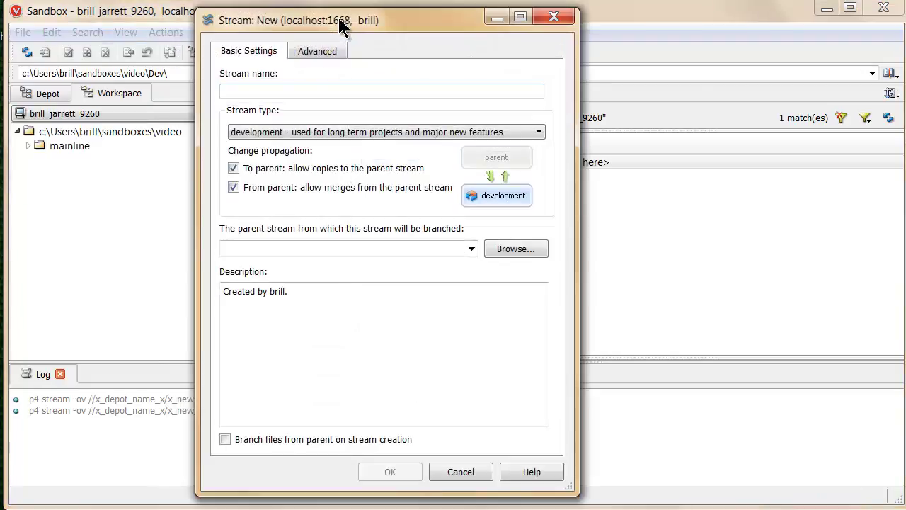
{"action": "left_click", "coordinate": [300, 136]}
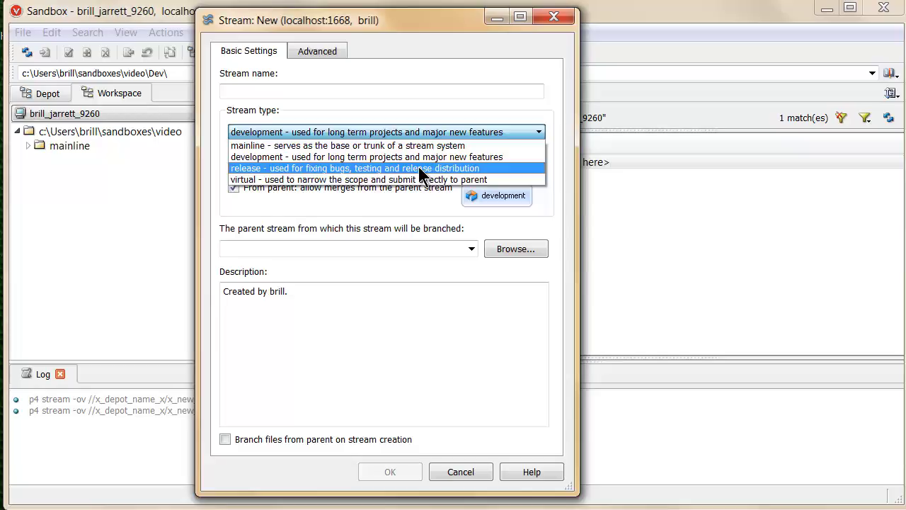
{"action": "left_click", "coordinate": [398, 145]}
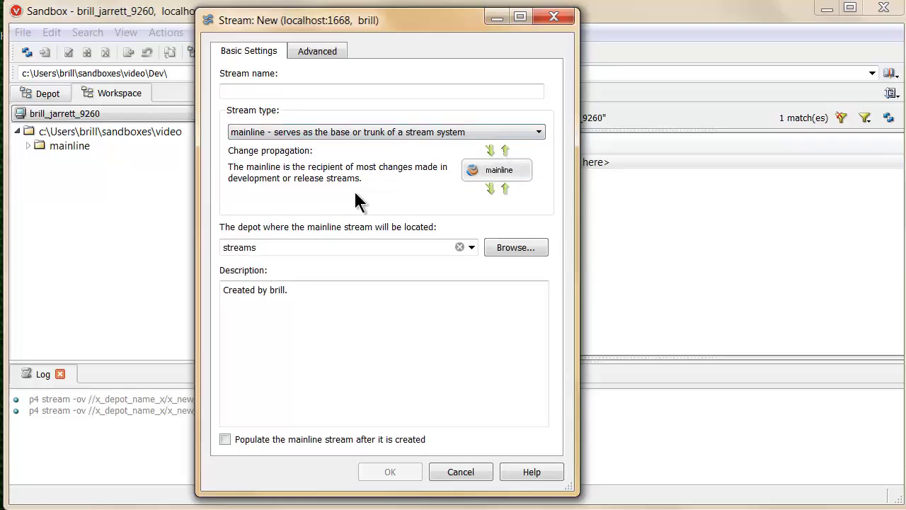
{"action": "mouse_move", "coordinate": [355, 192]}
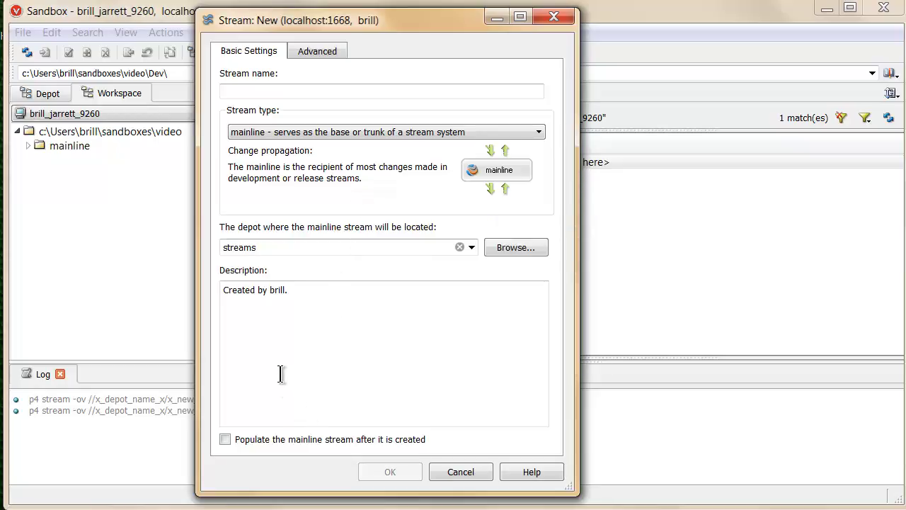
{"action": "left_click", "coordinate": [226, 440]}
{"action": "left_click", "coordinate": [226, 439]}
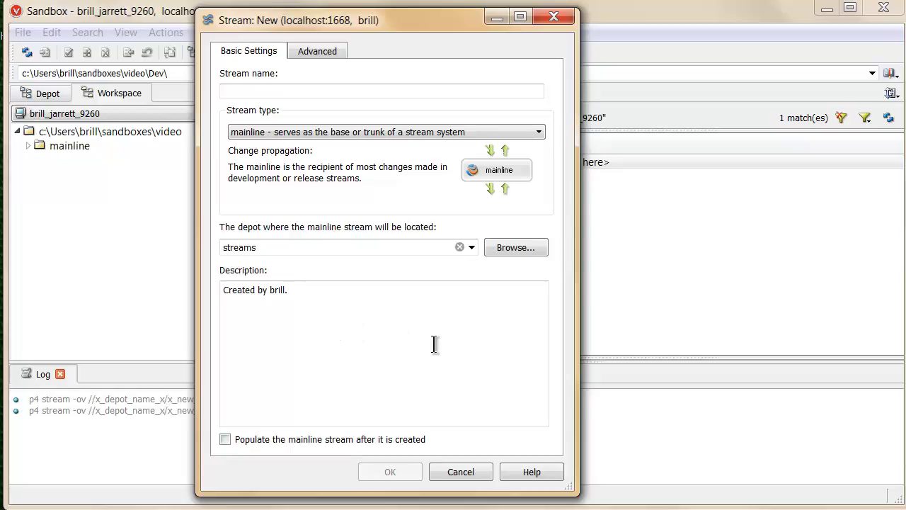
{"action": "left_click", "coordinate": [462, 472]}
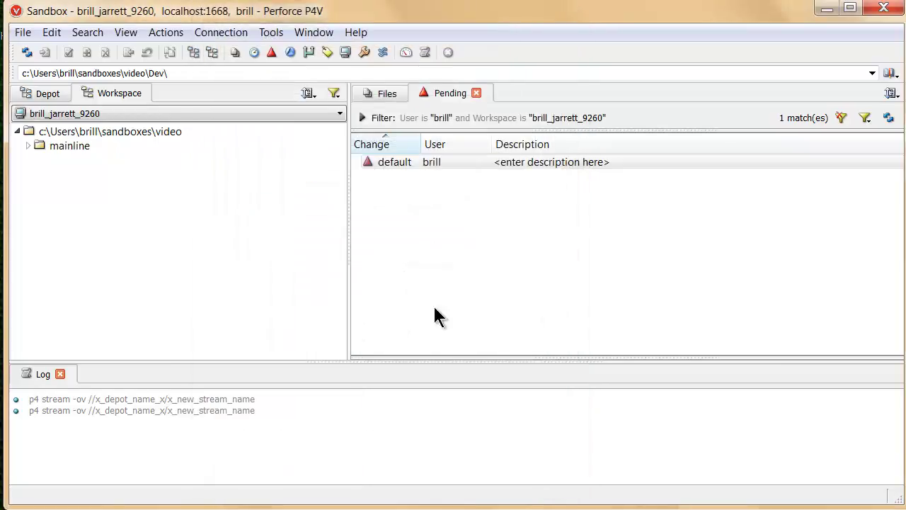
Expand the mainline folder in the workspace tree down to the files in examples and geometry\shapes
{"action": "left_click", "coordinate": [28, 146]}
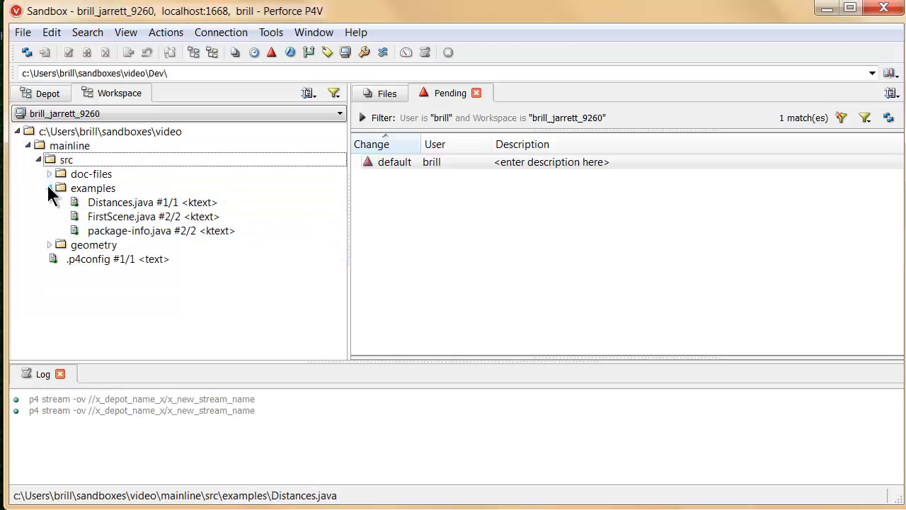
{"action": "left_click", "coordinate": [47, 186]}
{"action": "left_click", "coordinate": [48, 186]}
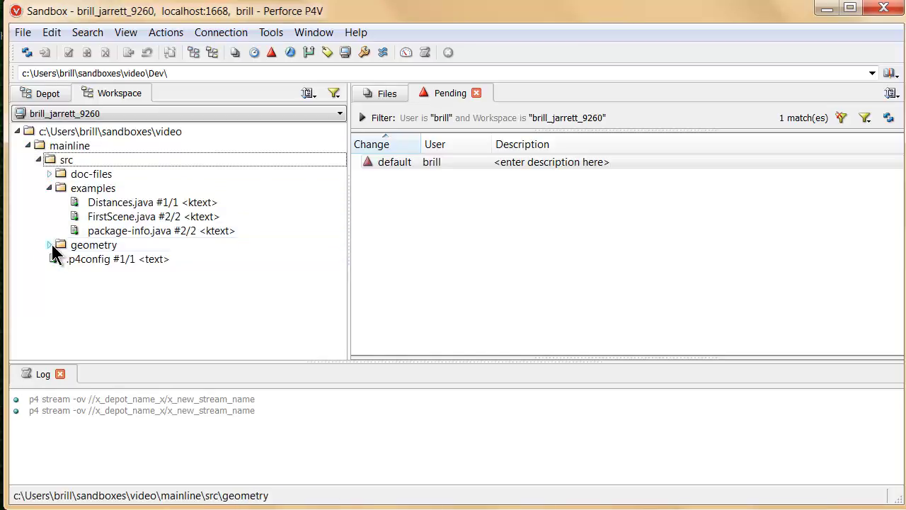
{"action": "left_click", "coordinate": [49, 245]}
{"action": "left_click", "coordinate": [60, 258]}
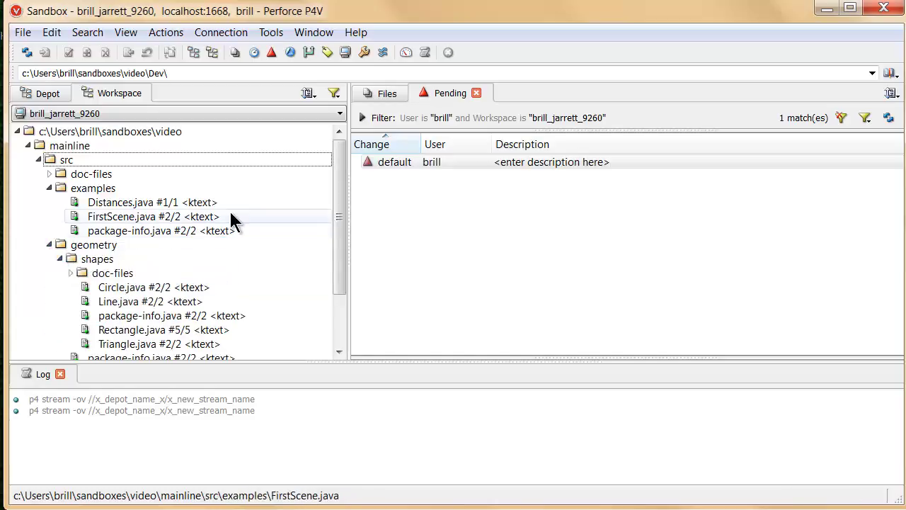
Examine the filetypes of the Java files in the examples and shapes folders
{"action": "left_click", "coordinate": [157, 202]}
{"action": "left_click", "coordinate": [170, 218]}
{"action": "left_click", "coordinate": [171, 230]}
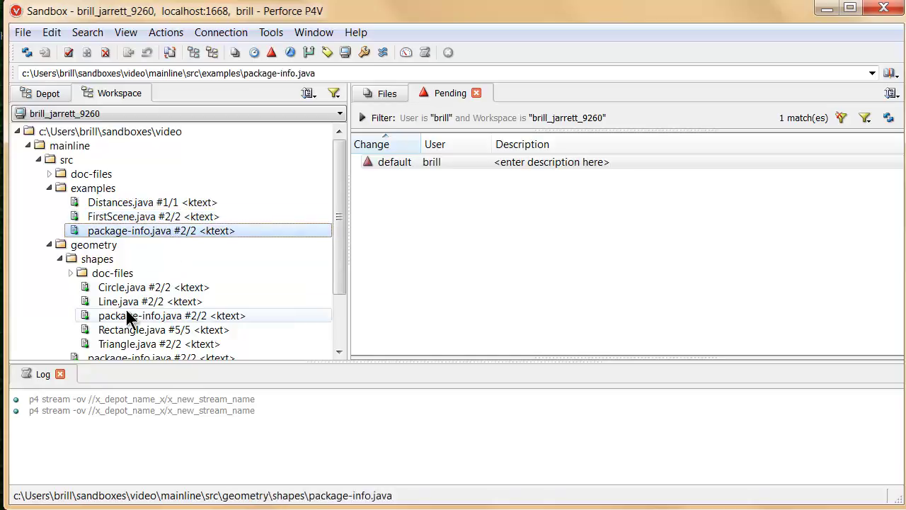
{"action": "left_click", "coordinate": [129, 289]}
{"action": "left_click", "coordinate": [131, 302]}
{"action": "left_click", "coordinate": [135, 316]}
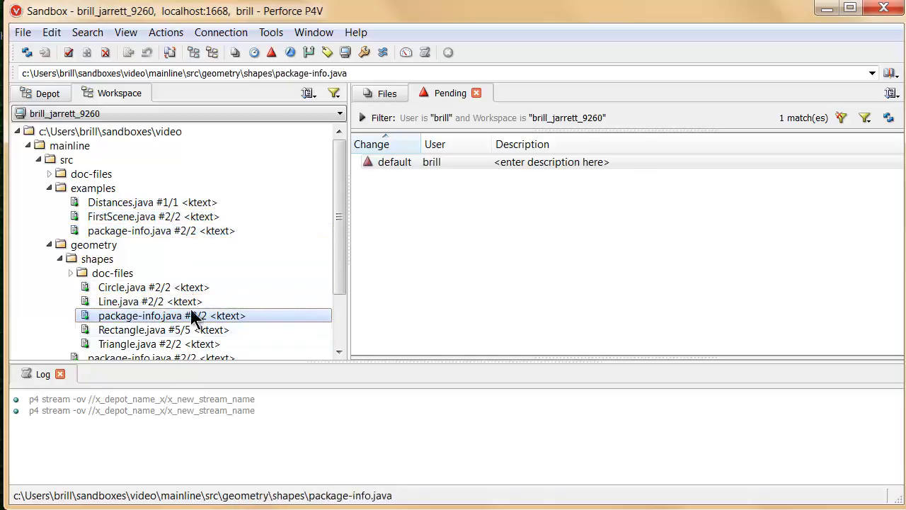
Inspect the filetype attributes of Distances.java without changing them, and collapse the examples and geometry folders
{"action": "left_click", "coordinate": [201, 204]}
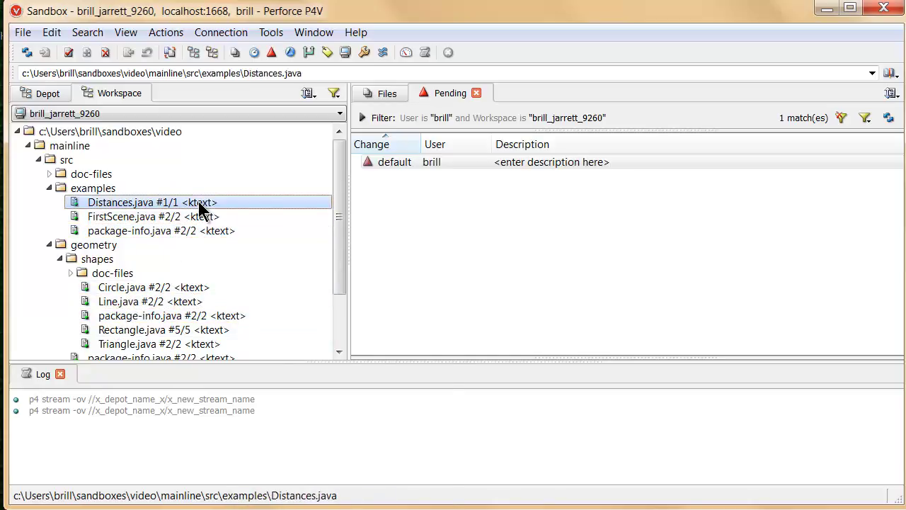
{"action": "right_click", "coordinate": [201, 204]}
{"action": "key", "text": "Escape"}
{"action": "left_click_drag", "start_coordinate": [426, 37], "coordinate": [471, 36]}
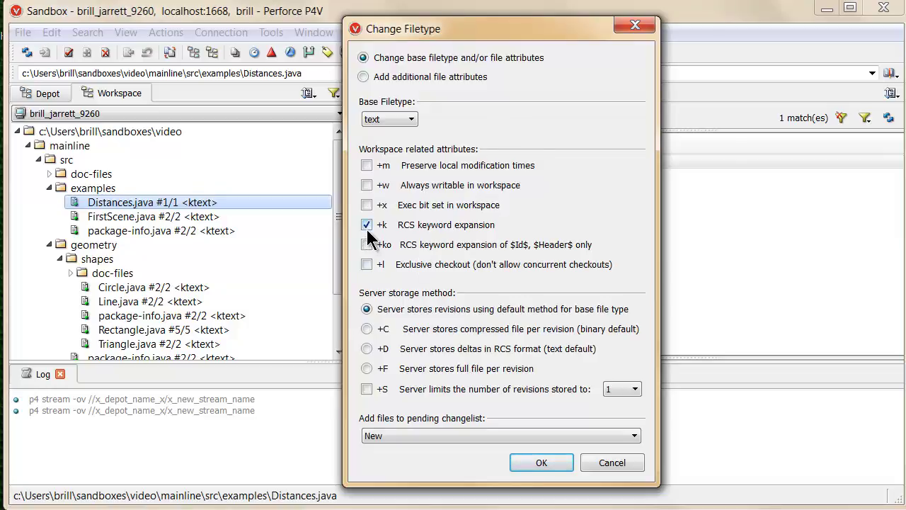
{"action": "mouse_move", "coordinate": [369, 229]}
{"action": "left_click", "coordinate": [612, 463]}
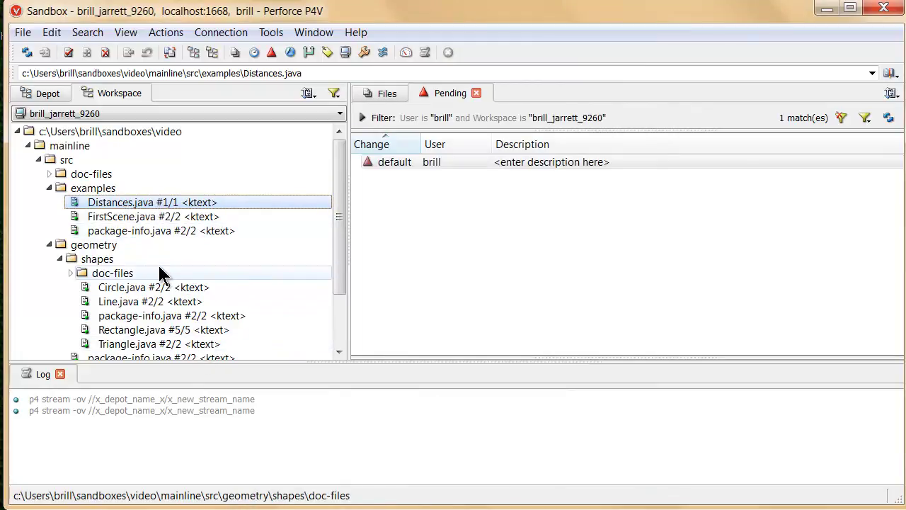
{"action": "left_click", "coordinate": [48, 188]}
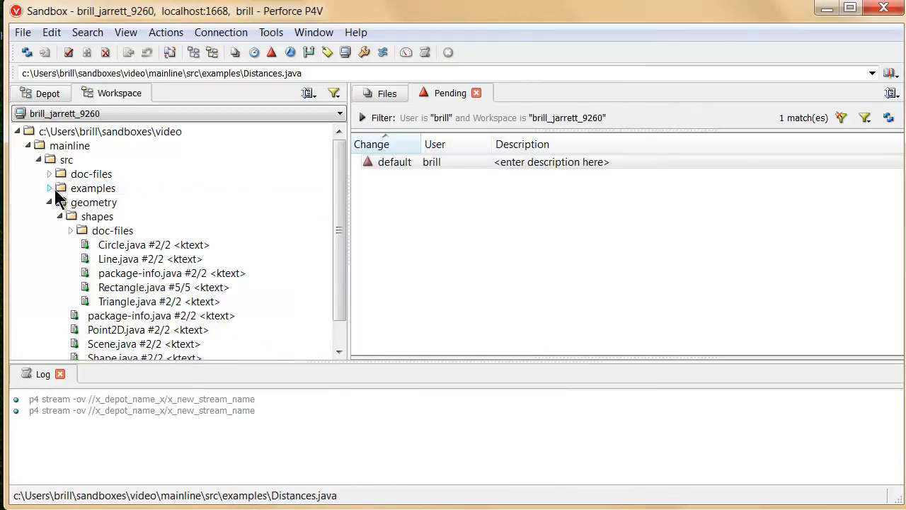
{"action": "left_click", "coordinate": [48, 202]}
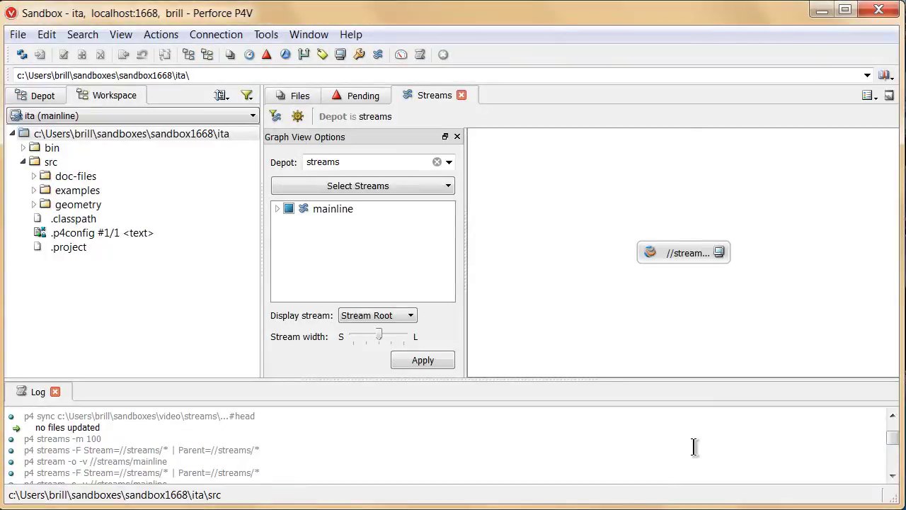
Review the files, pending changelists and stream graph of the ita workspace
{"action": "left_click", "coordinate": [294, 97]}
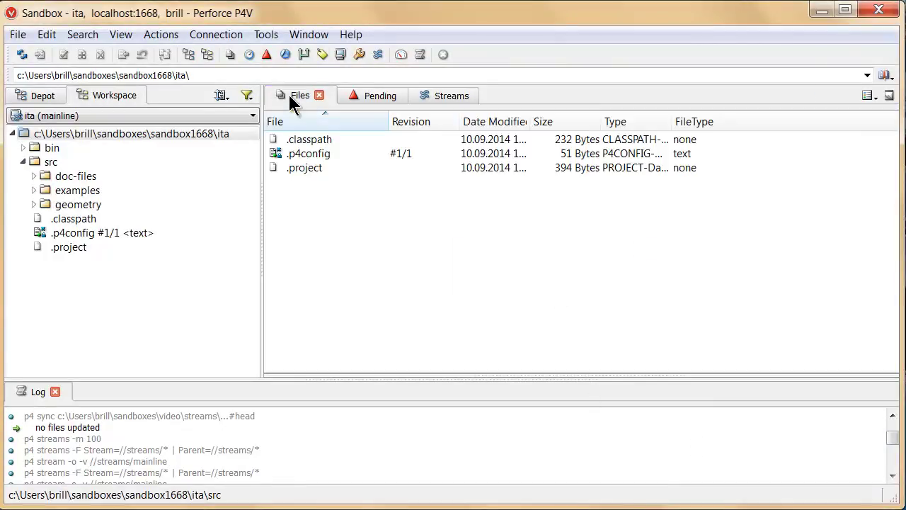
{"action": "left_click", "coordinate": [360, 96]}
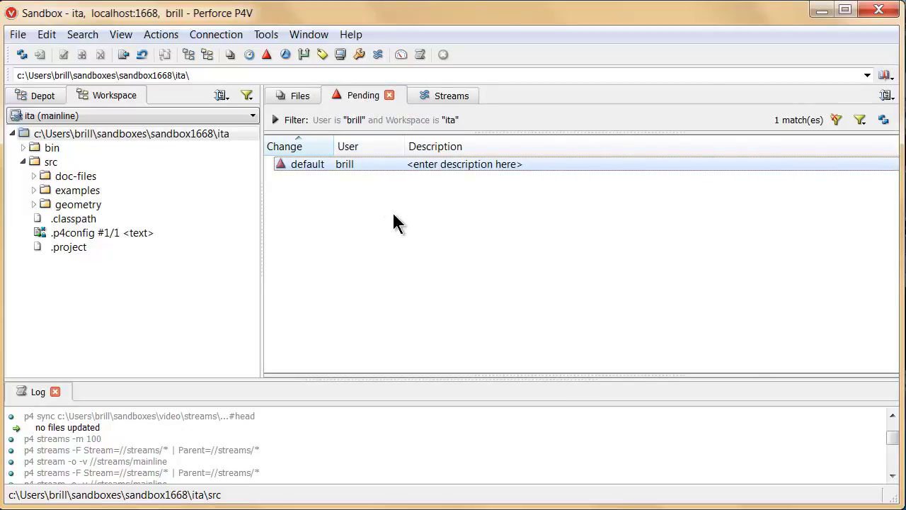
{"action": "left_click", "coordinate": [435, 99]}
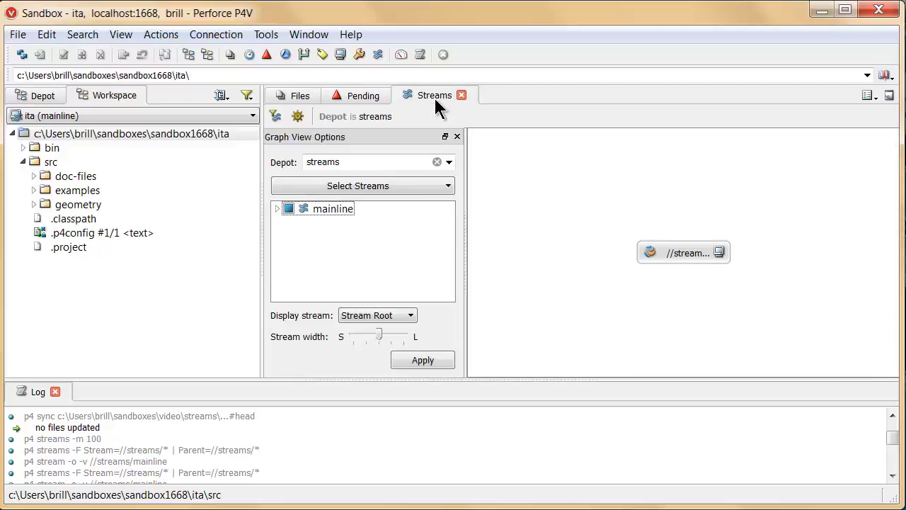
Expand the geometry, examples and shapes folders in the ita workspace down to their Java files
{"action": "left_click", "coordinate": [122, 36]}
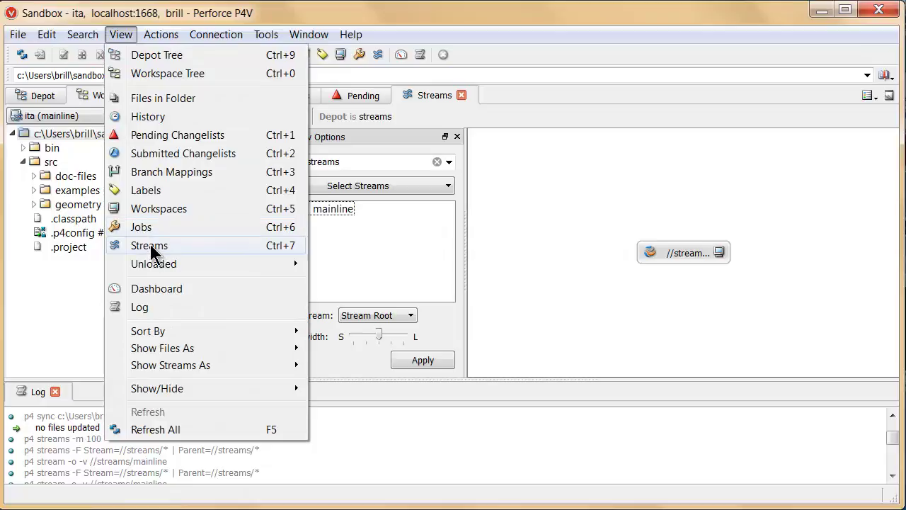
{"action": "left_click", "coordinate": [566, 357]}
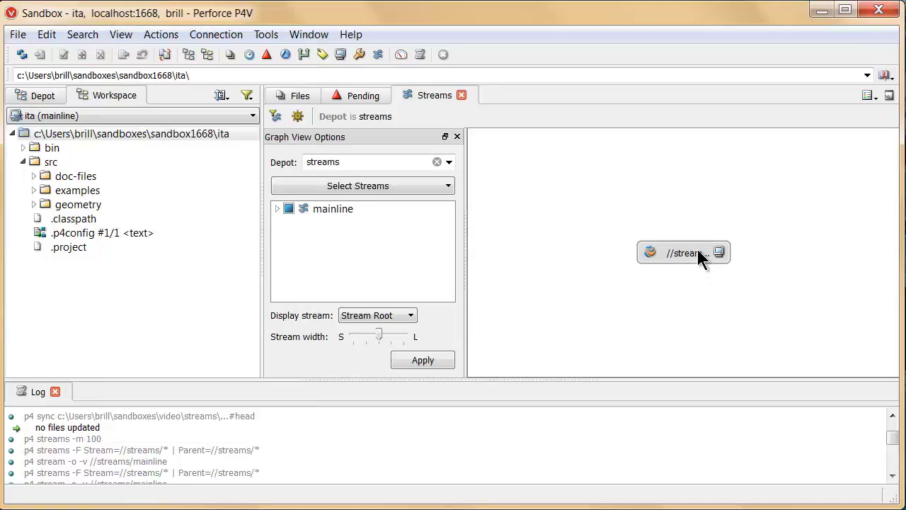
{"action": "left_click", "coordinate": [122, 133]}
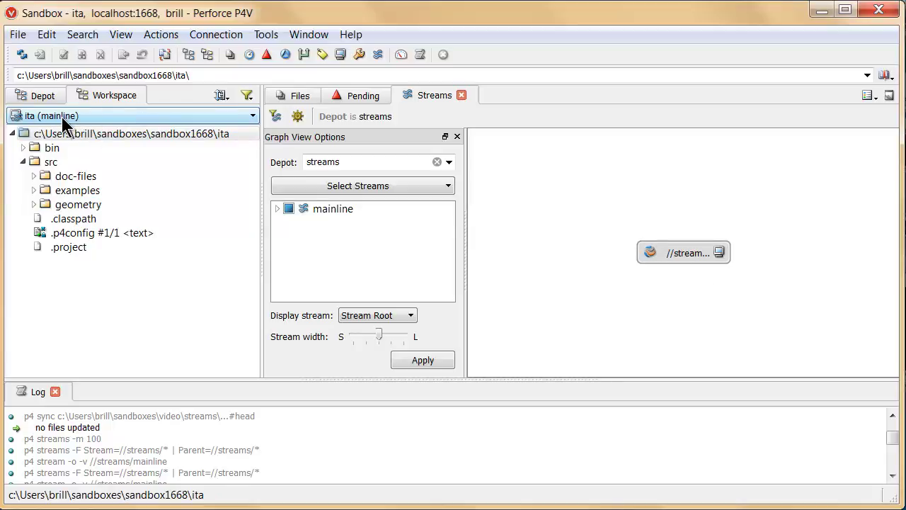
{"action": "left_click", "coordinate": [33, 204]}
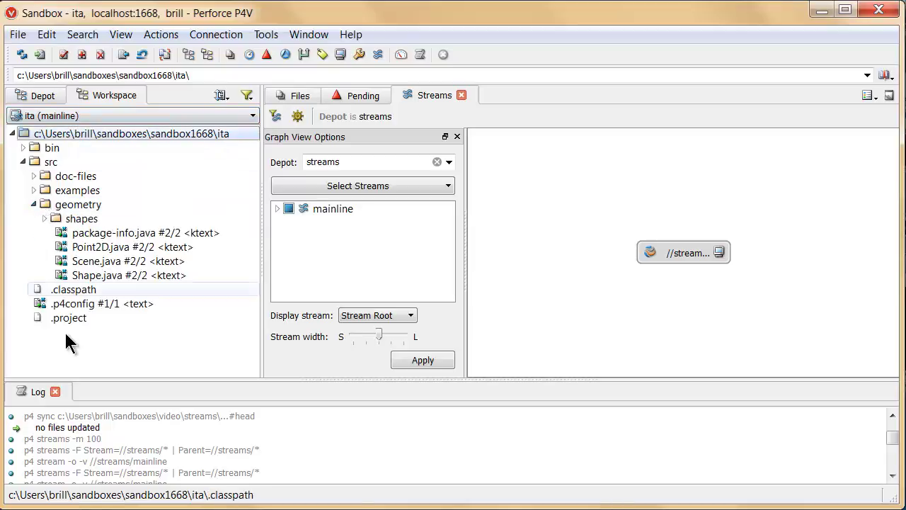
{"action": "left_click", "coordinate": [33, 190]}
{"action": "left_click", "coordinate": [44, 260]}
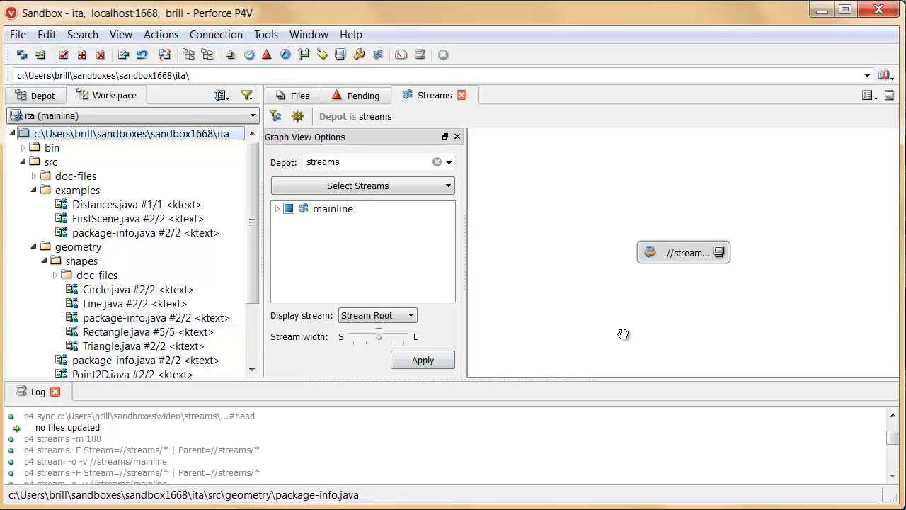
Define a new release stream from mainline, allowing copies from the parent and branching files on creation
{"action": "right_click", "coordinate": [687, 258]}
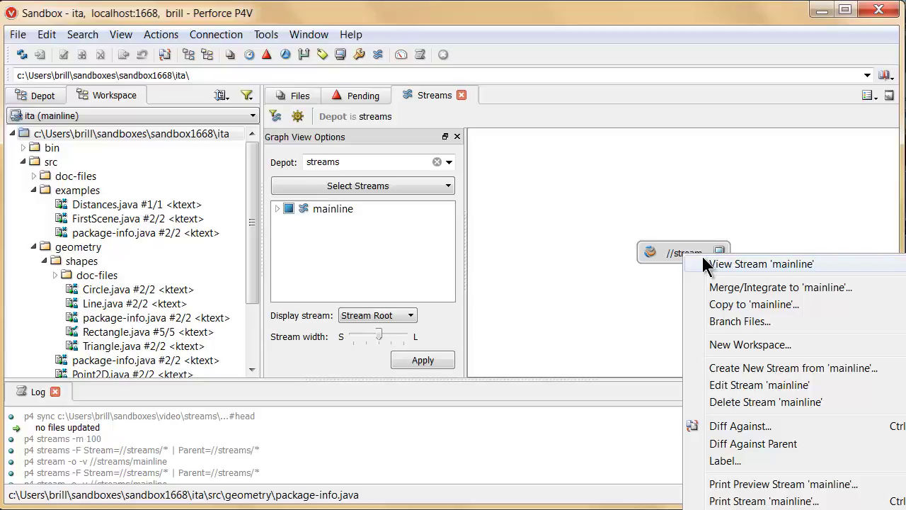
{"action": "left_click", "coordinate": [736, 375]}
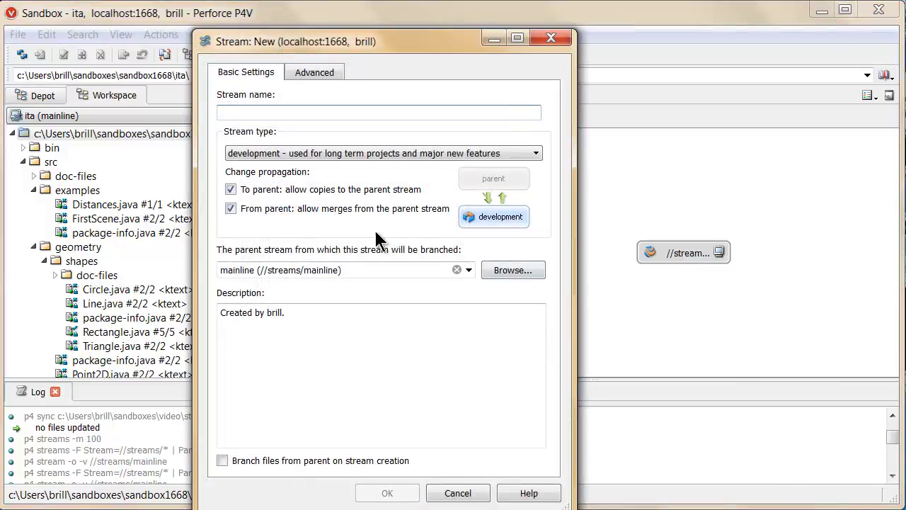
{"action": "left_click", "coordinate": [309, 153]}
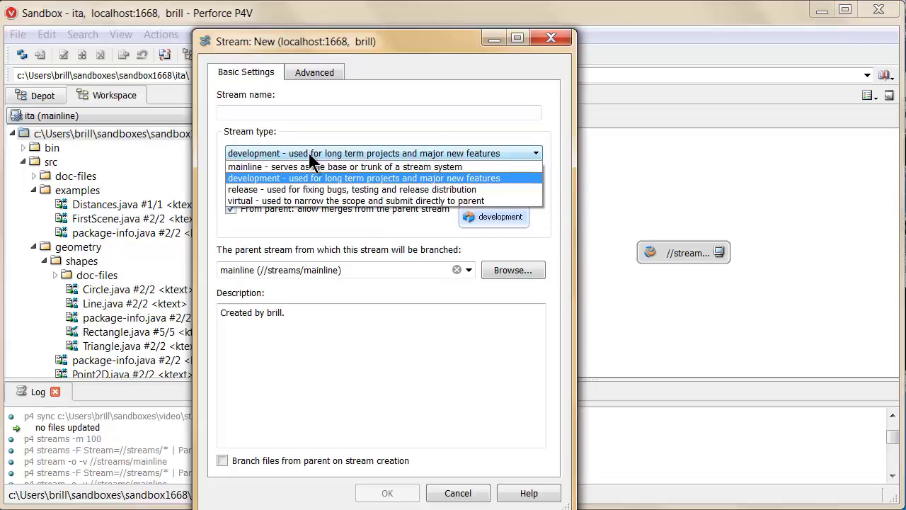
{"action": "left_click", "coordinate": [314, 192]}
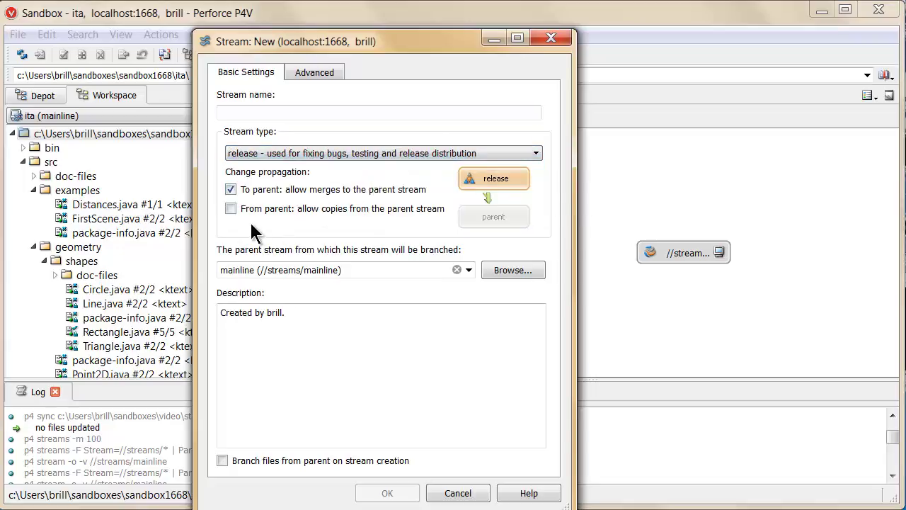
{"action": "left_click", "coordinate": [231, 209]}
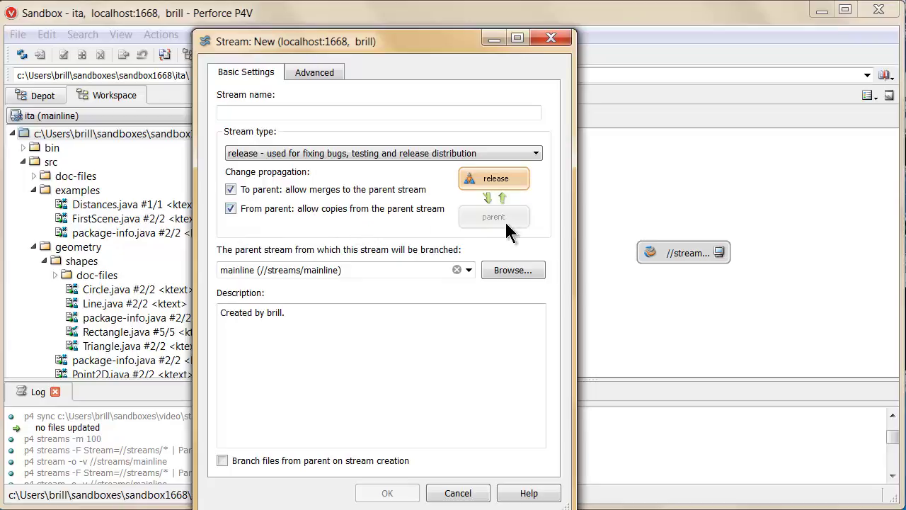
{"action": "mouse_move", "coordinate": [507, 231]}
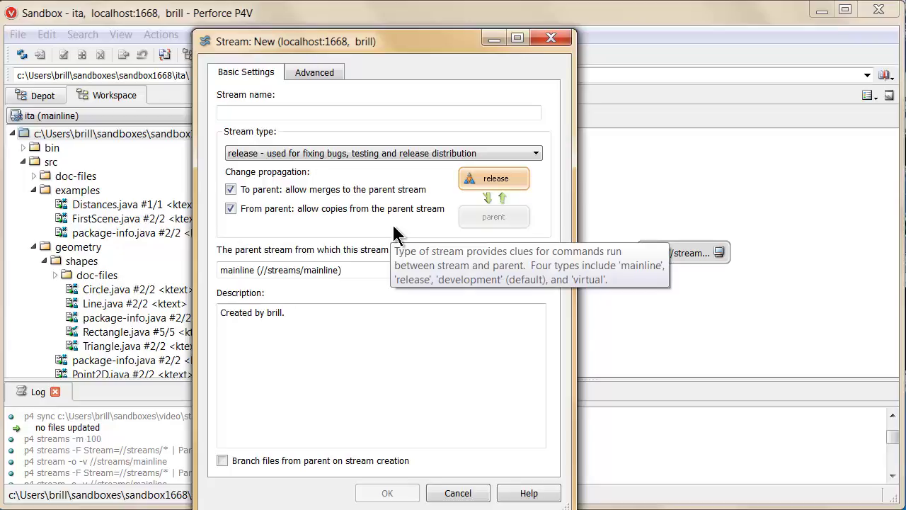
{"action": "left_click", "coordinate": [222, 460]}
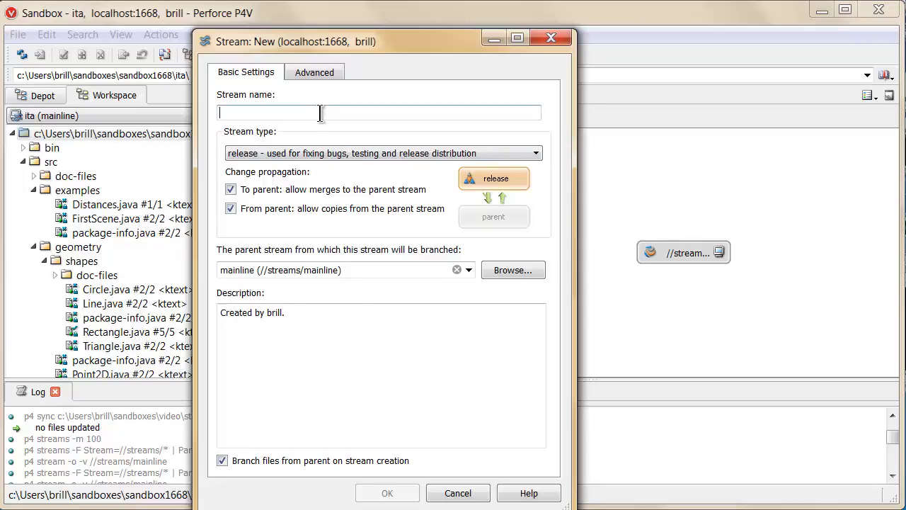
{"action": "type", "text": "R"}
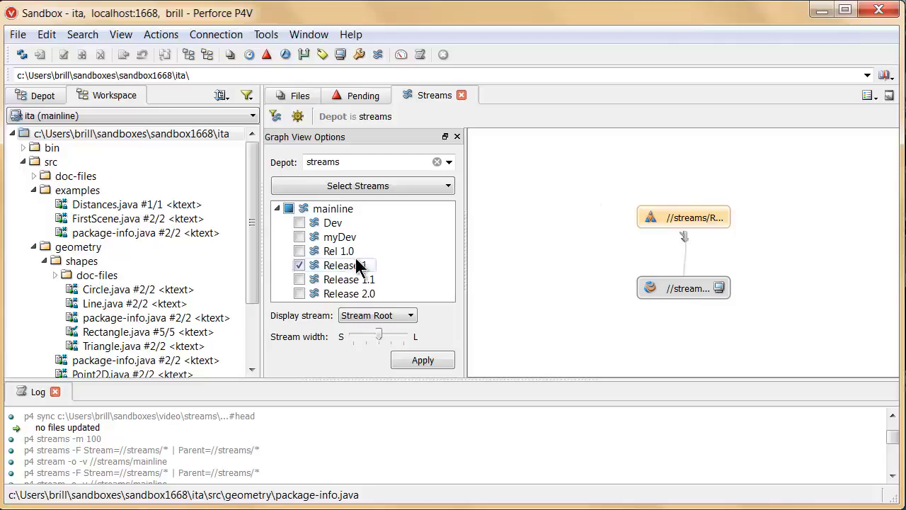
Collapse the mainline stream list and switch the ita workspace to the Release 1 stream
{"action": "left_click", "coordinate": [277, 208]}
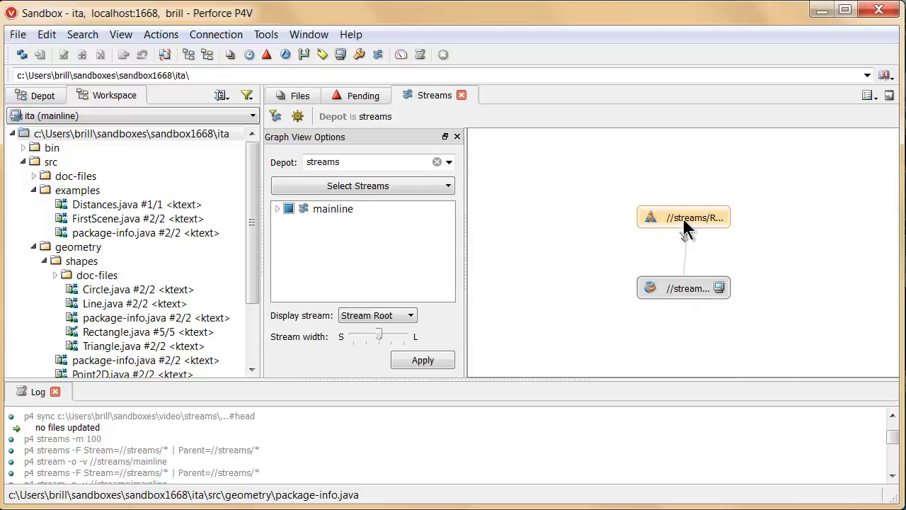
{"action": "mouse_move", "coordinate": [680, 219]}
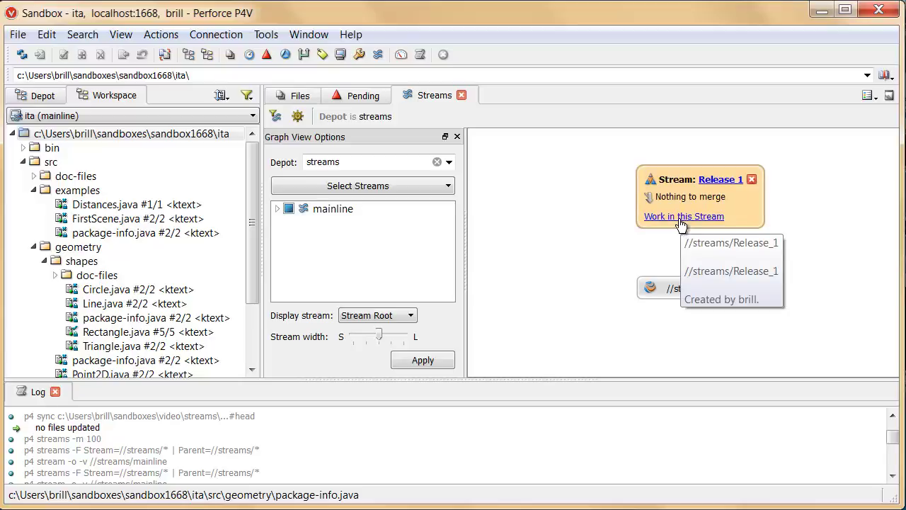
{"action": "left_click", "coordinate": [679, 217]}
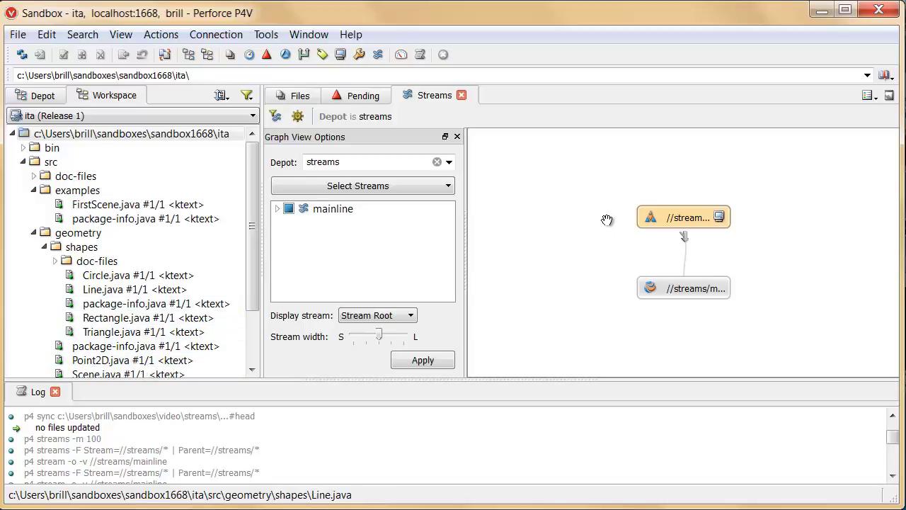
Switch the ita workspace back to the mainline stream and close the stream's details box
{"action": "mouse_move", "coordinate": [687, 220]}
{"action": "left_click", "coordinate": [687, 287]}
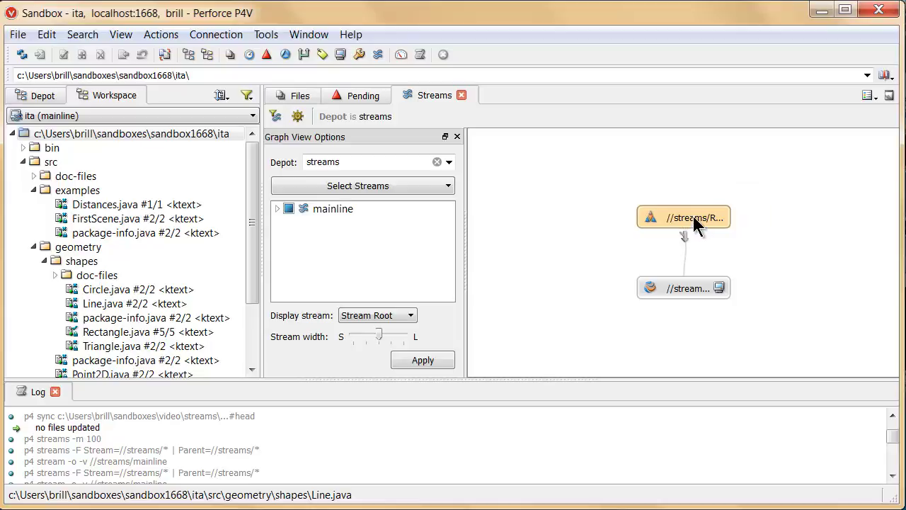
{"action": "mouse_move", "coordinate": [693, 301]}
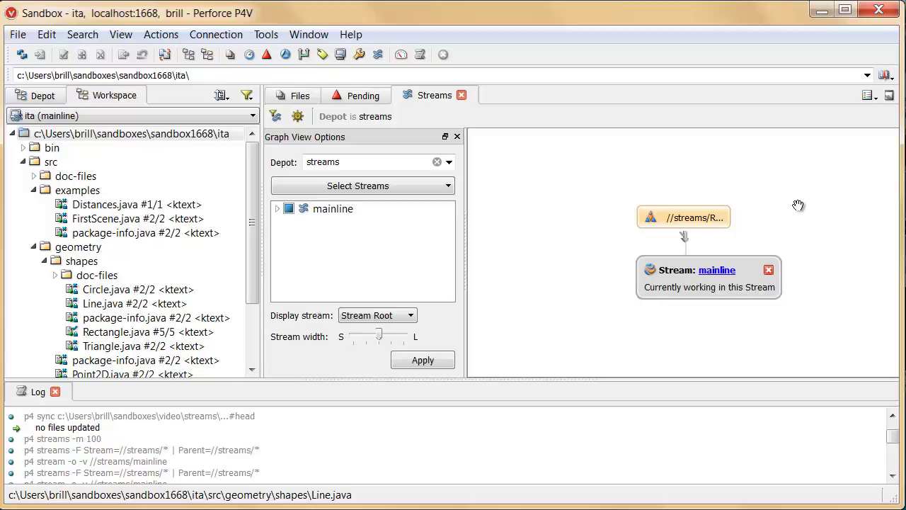
{"action": "left_click", "coordinate": [769, 270]}
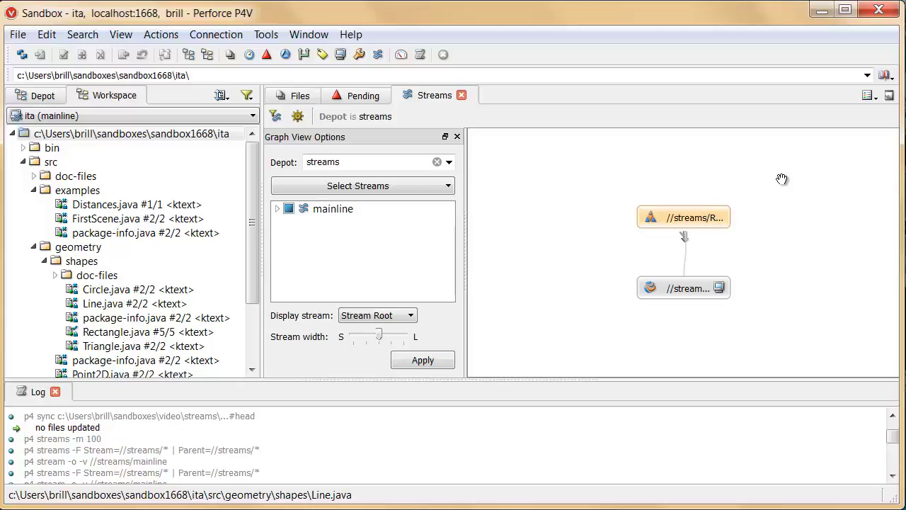
Start a new stream of type development with mainline as its parent
{"action": "left_click", "coordinate": [683, 294]}
{"action": "right_click", "coordinate": [683, 294]}
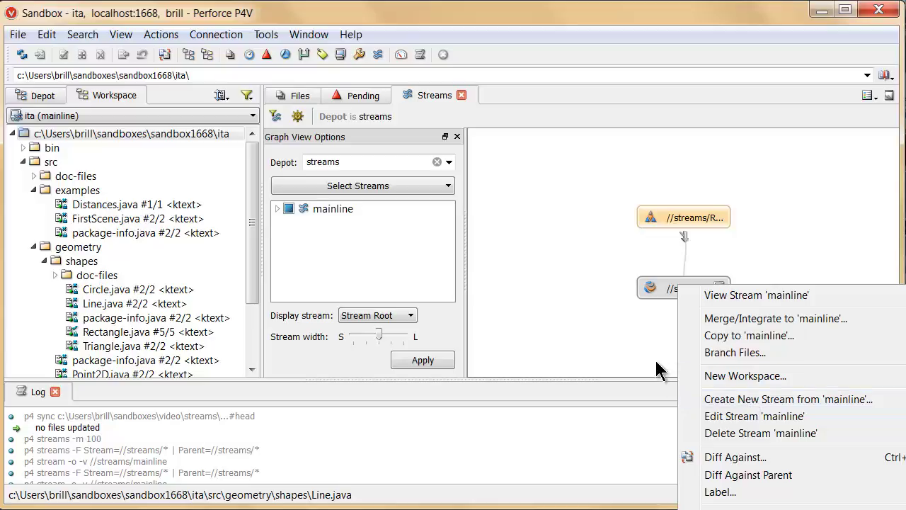
{"action": "left_click", "coordinate": [747, 399]}
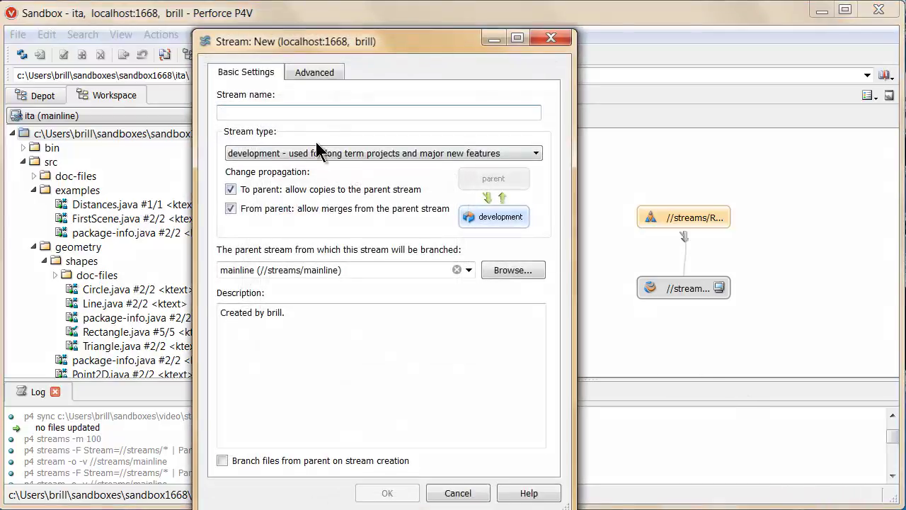
{"action": "left_click", "coordinate": [319, 153]}
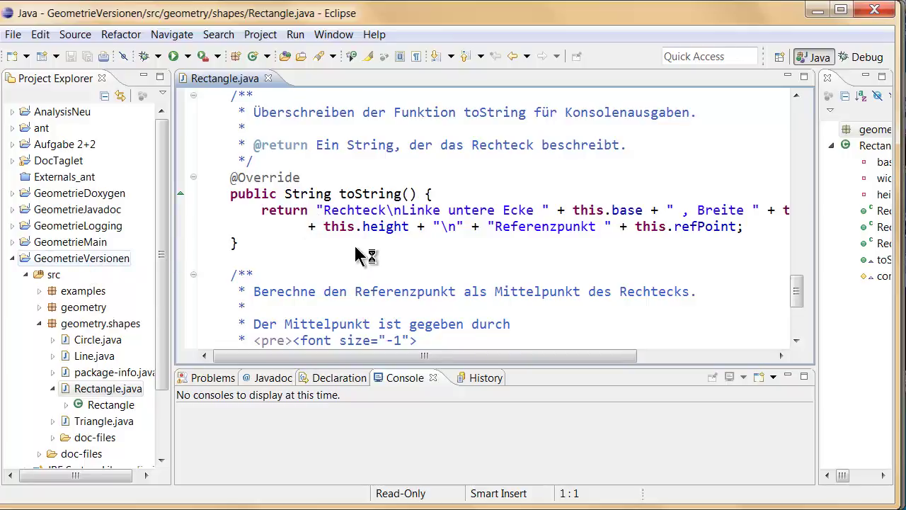
View the Release 1 version of Rectangle.java in Eclipse, and in P4V switch the ita workspace to the Dev stream
{"action": "scroll", "coordinate": [356, 263], "scroll_direction": "down", "scroll_amount": 2}
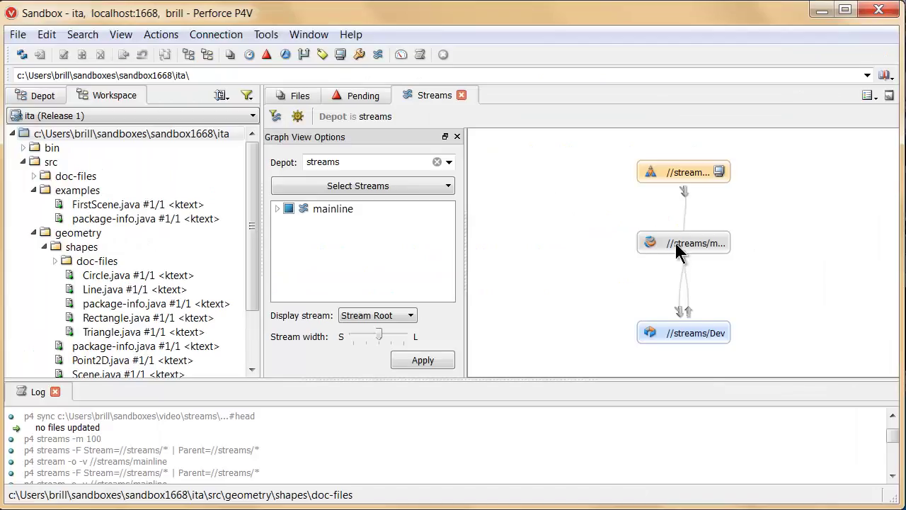
{"action": "left_click", "coordinate": [684, 341]}
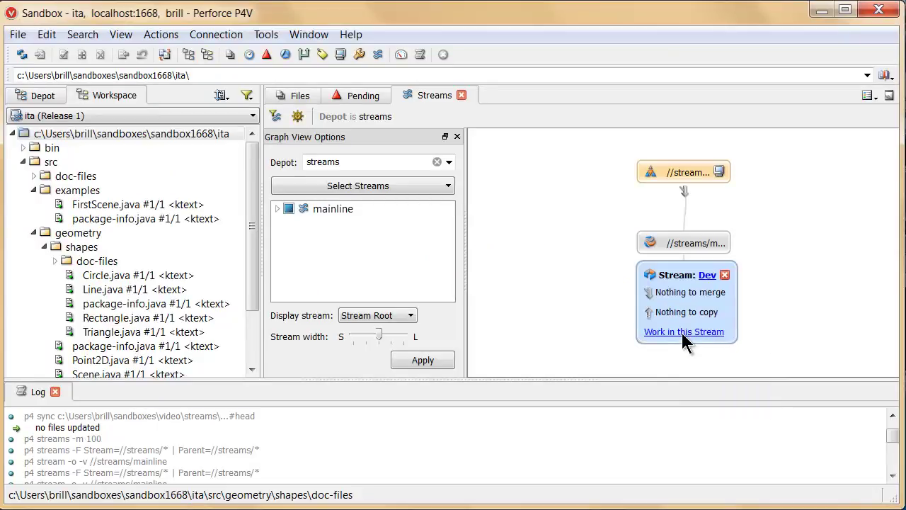
{"action": "left_click", "coordinate": [683, 332]}
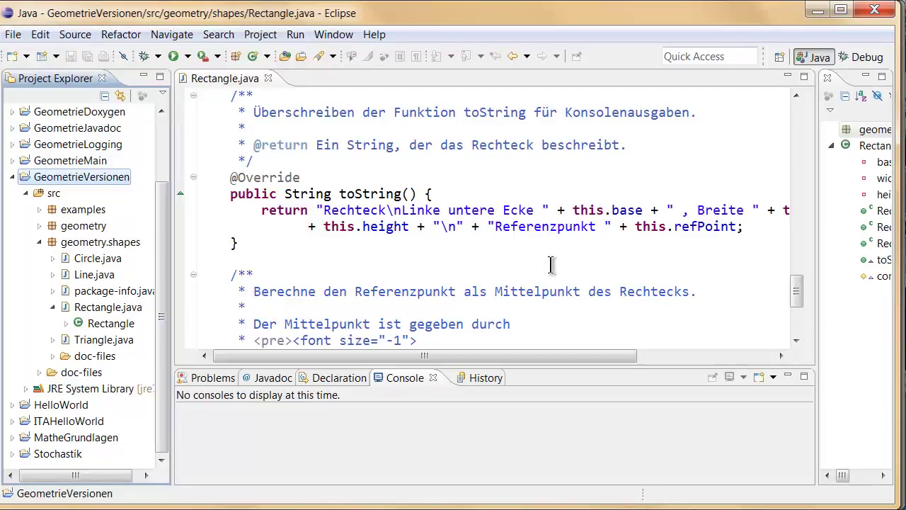
In Eclipse, examine the constructor, toString and isSquare code in the Dev version of Rectangle.java
{"action": "left_click", "coordinate": [356, 194]}
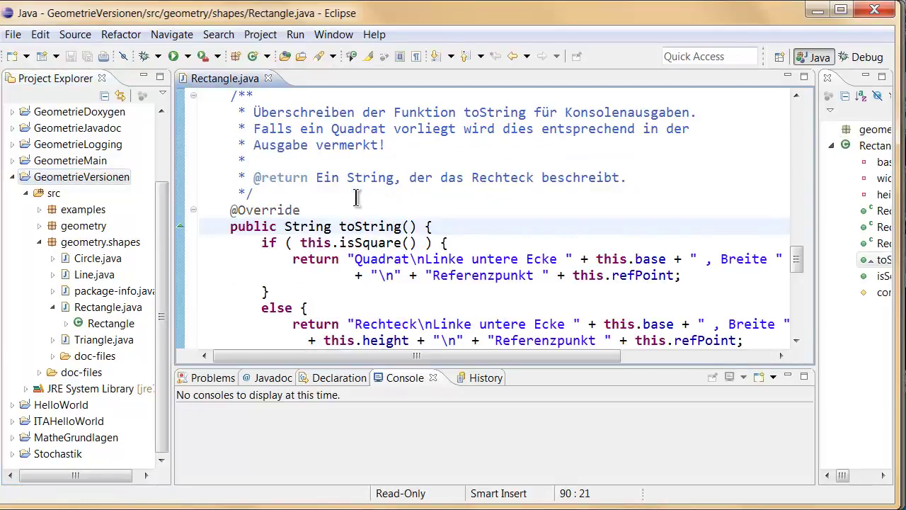
{"action": "scroll", "coordinate": [372, 190], "scroll_direction": "up", "scroll_amount": 3}
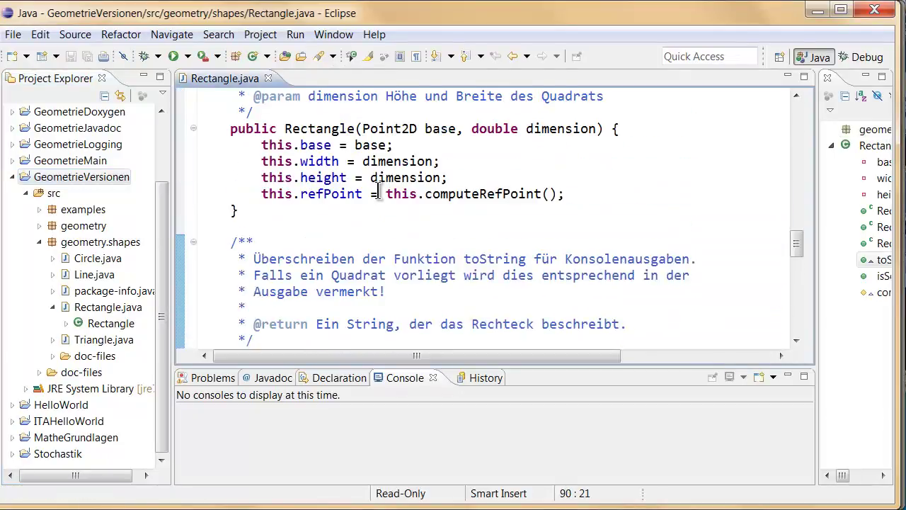
{"action": "scroll", "coordinate": [379, 191], "scroll_direction": "down", "scroll_amount": 6}
{"action": "scroll", "coordinate": [379, 191], "scroll_direction": "down", "scroll_amount": 3}
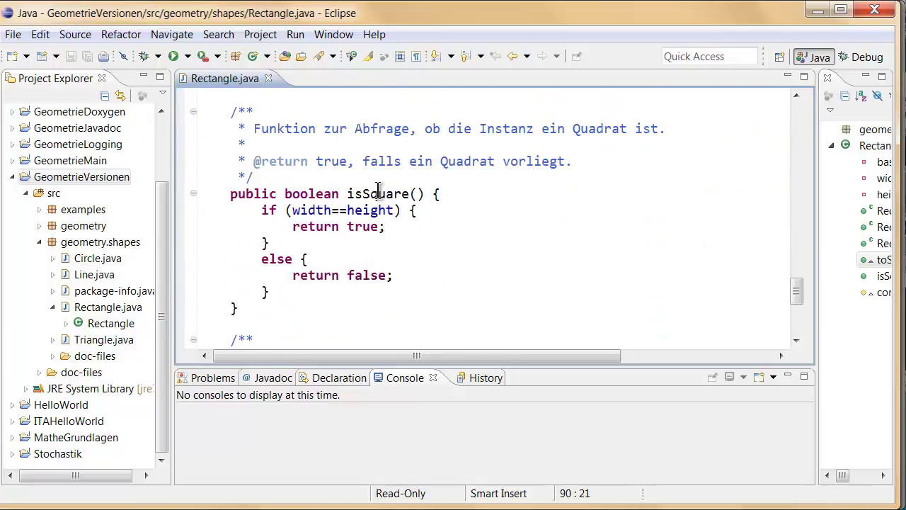